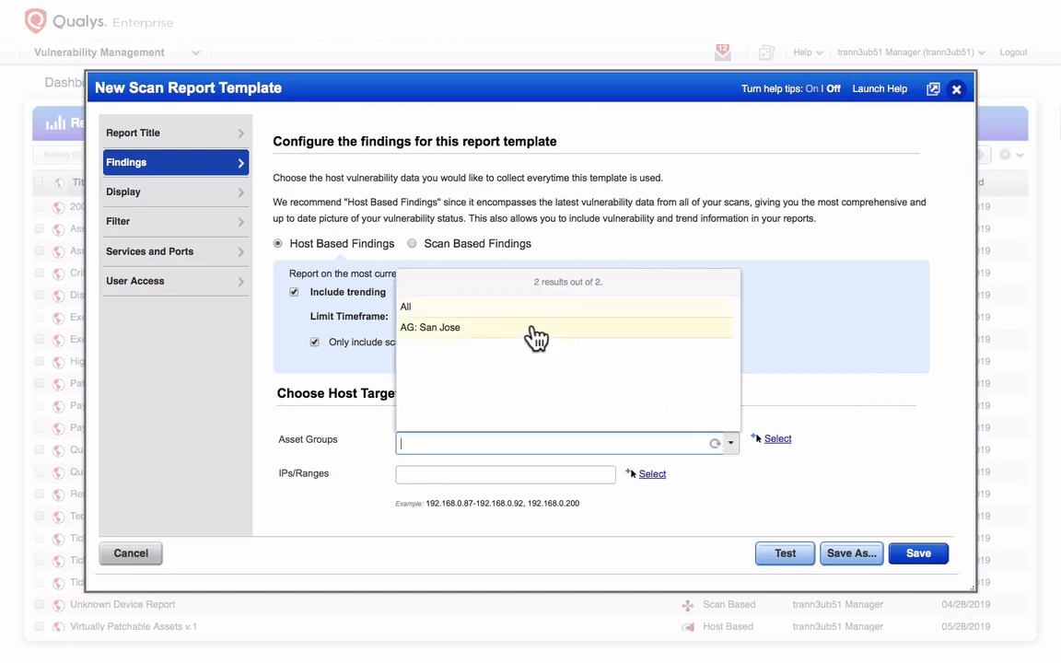
- Select the asset group AG: San Jose as the host target for the template's findings
left_click(532, 330)
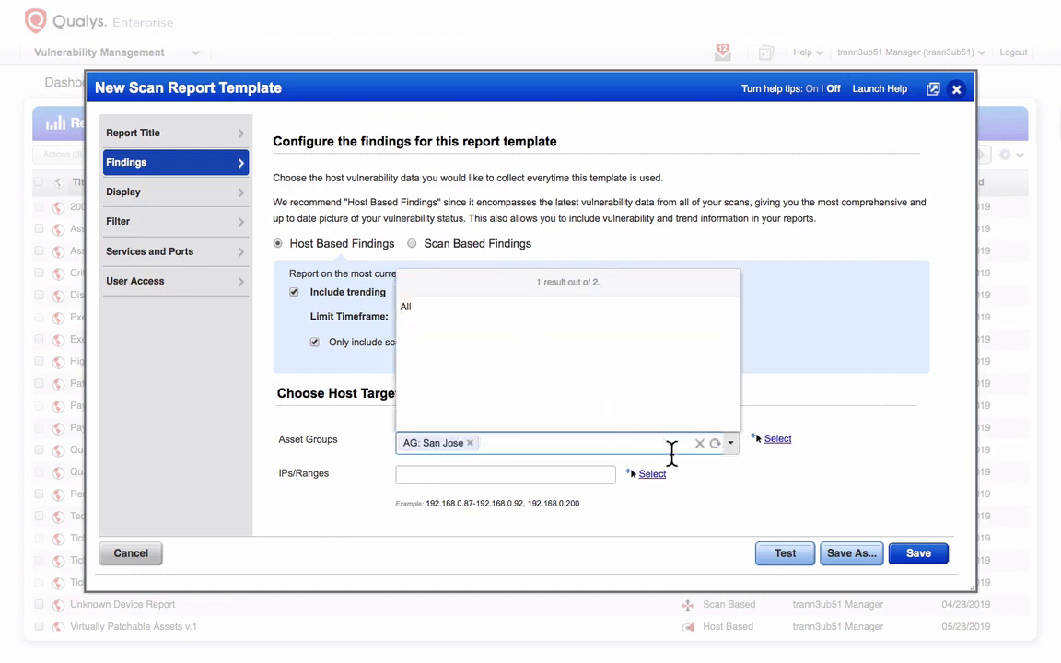
left_click(691, 485)
scroll(690, 485, "down", 3)
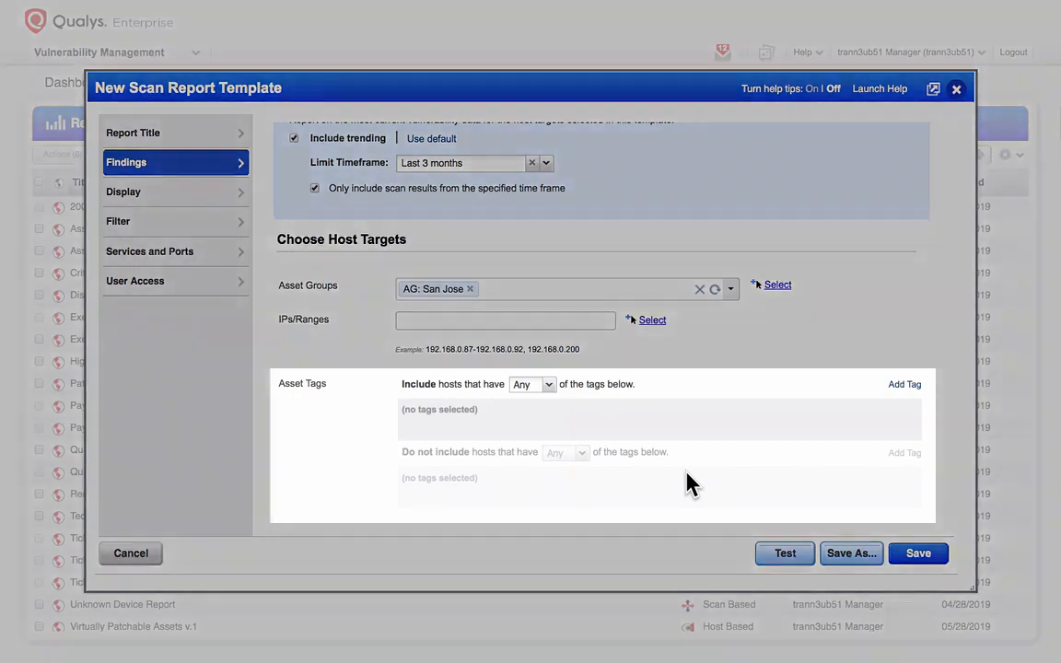
scroll(691, 484, "down", 3)
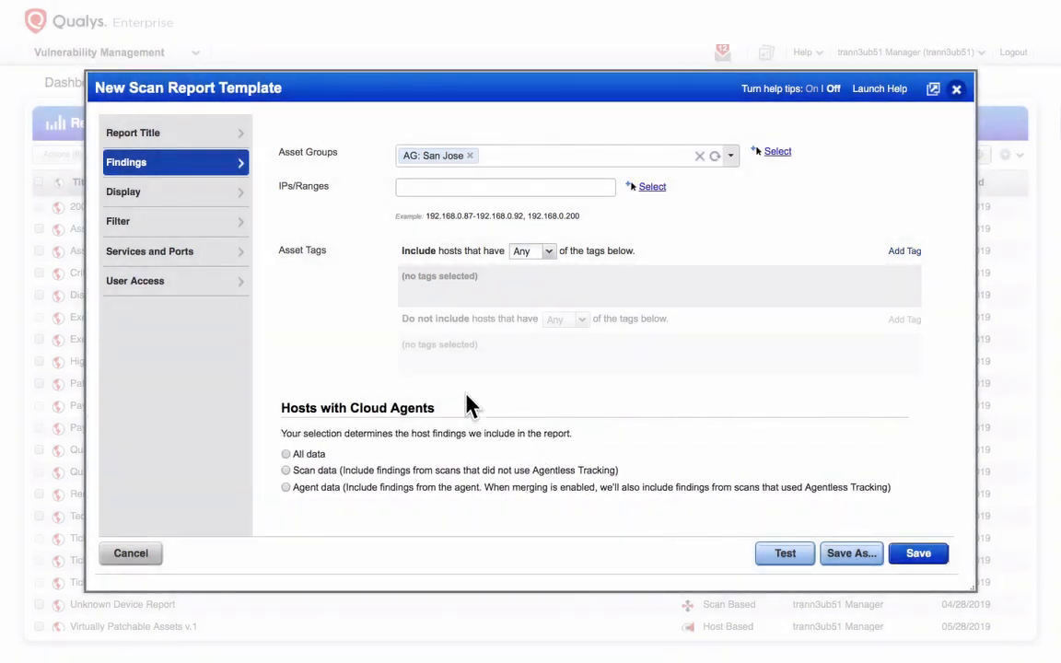
- In the display settings, keep sorting by Host and include Vulnerability Details with Patches and Workarounds and Results
left_click(227, 196)
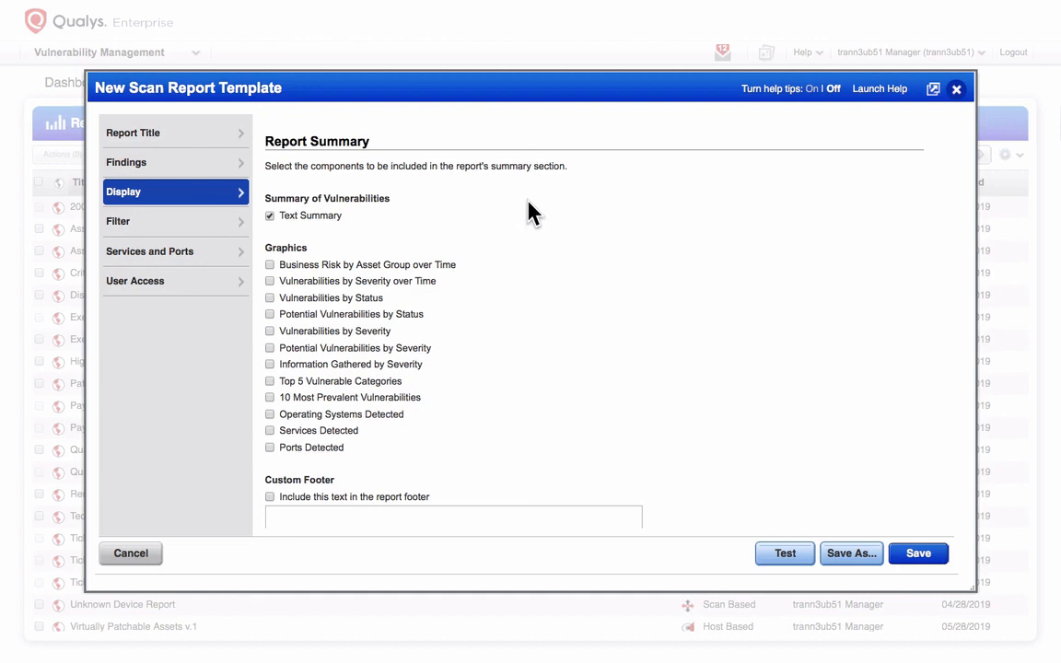
scroll(530, 205, "down", 5)
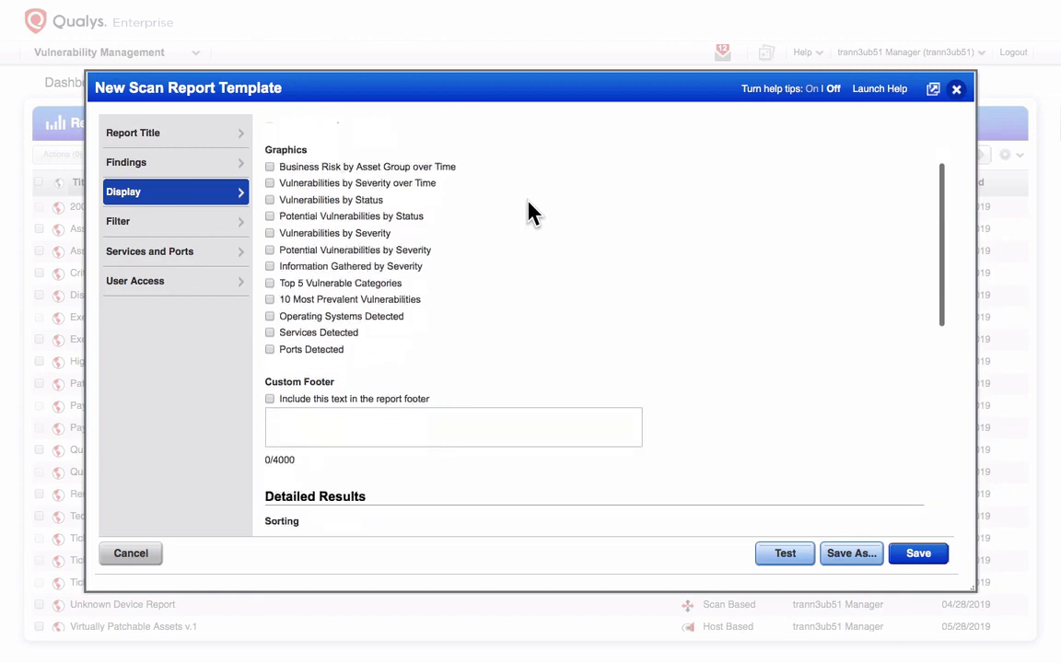
scroll(530, 212, "down", 5)
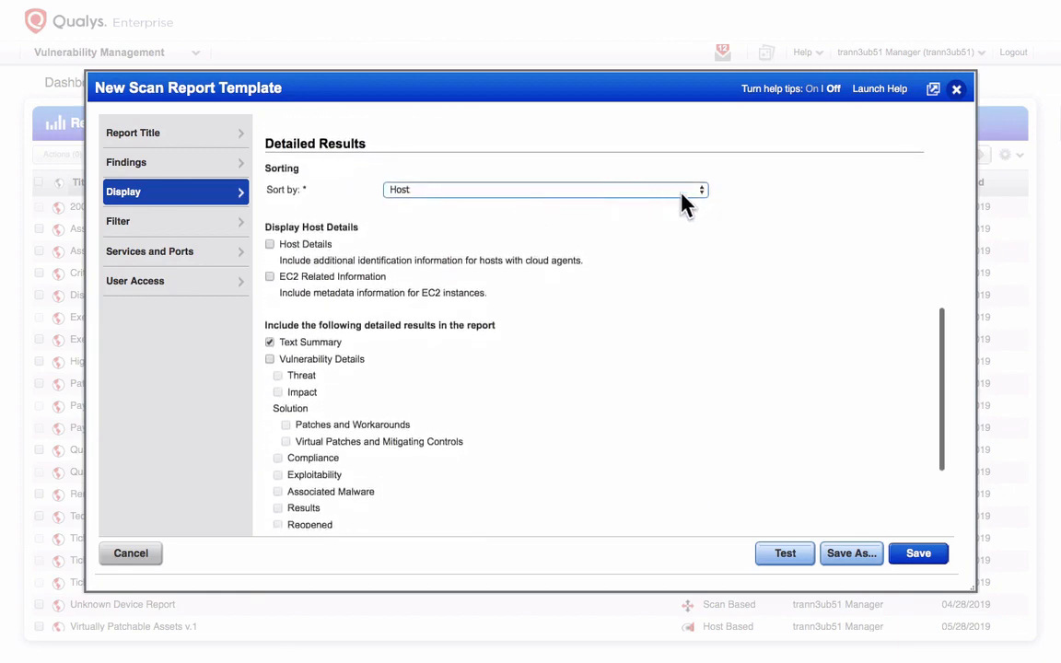
left_click(698, 195)
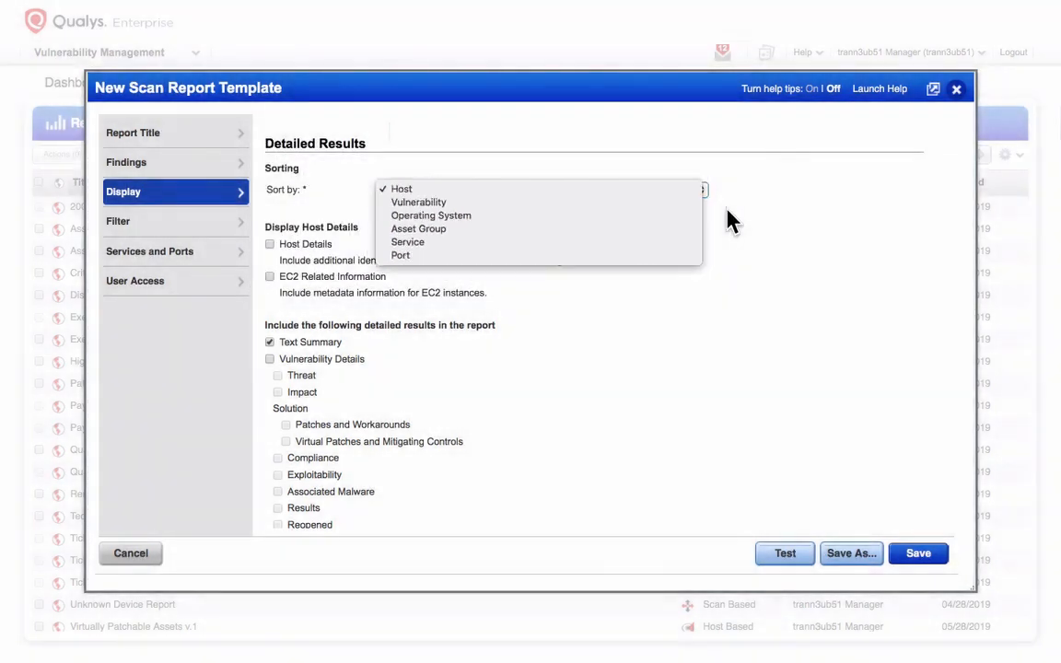
left_click(727, 219)
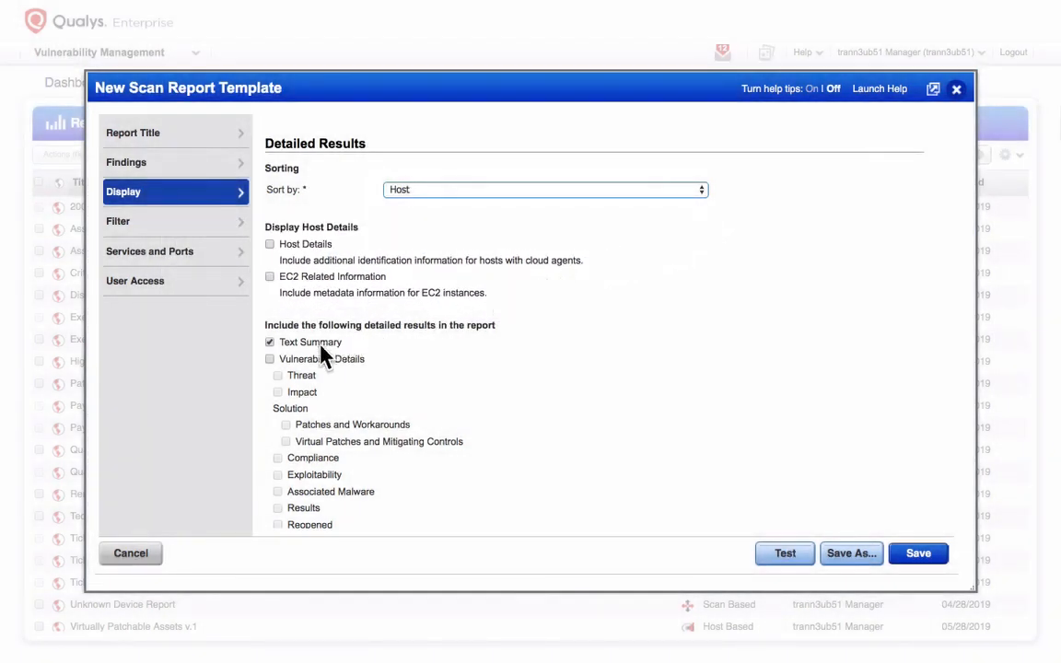
left_click(269, 360)
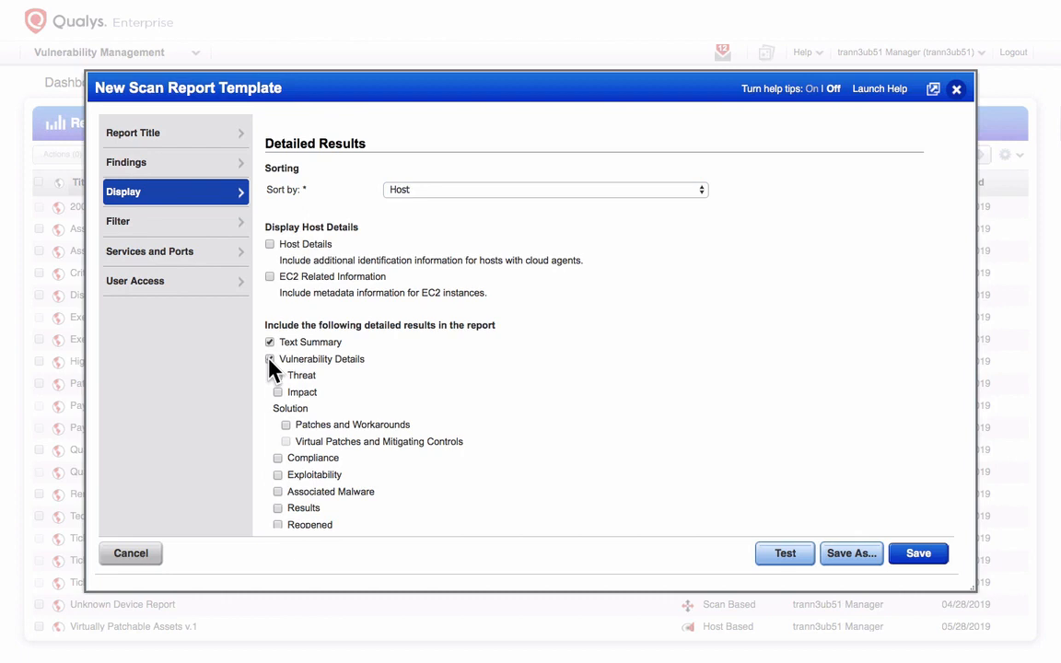
scroll(414, 368, "down", 3)
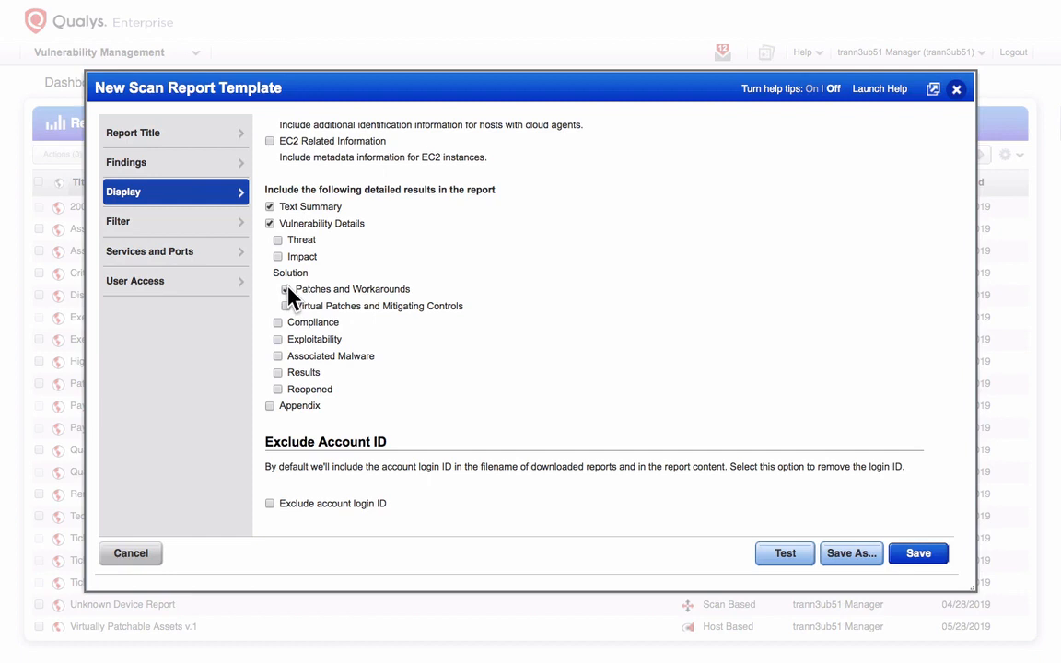
left_click(278, 373)
- Filter the report to a custom vulnerability selection using the search list Patchable Severity 4+5 Vulnerabilities v.1
left_click(219, 222)
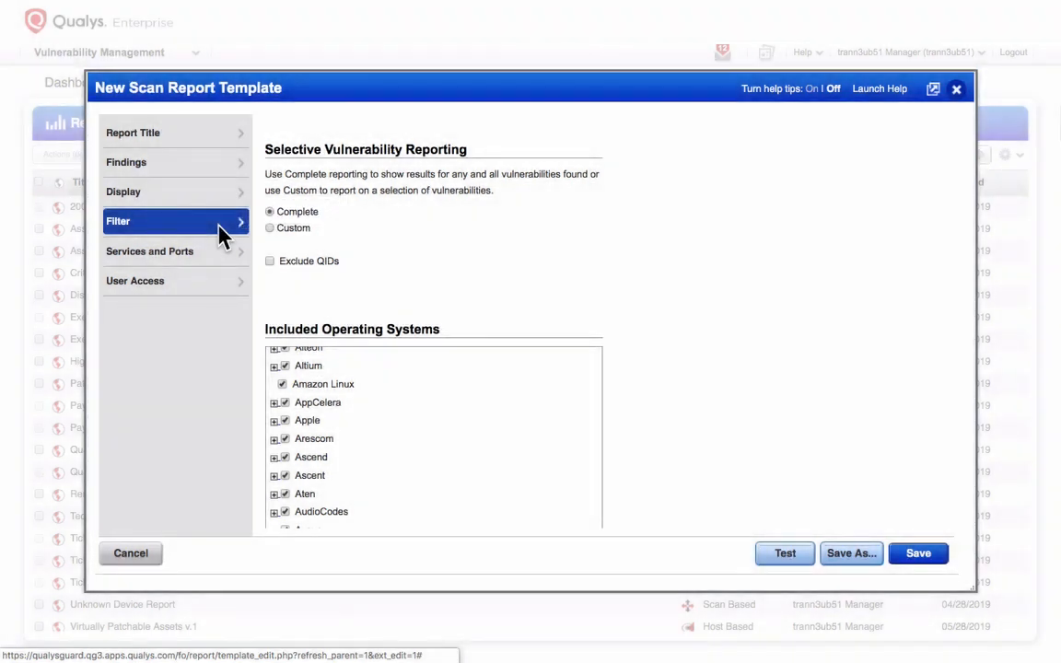
left_click(268, 229)
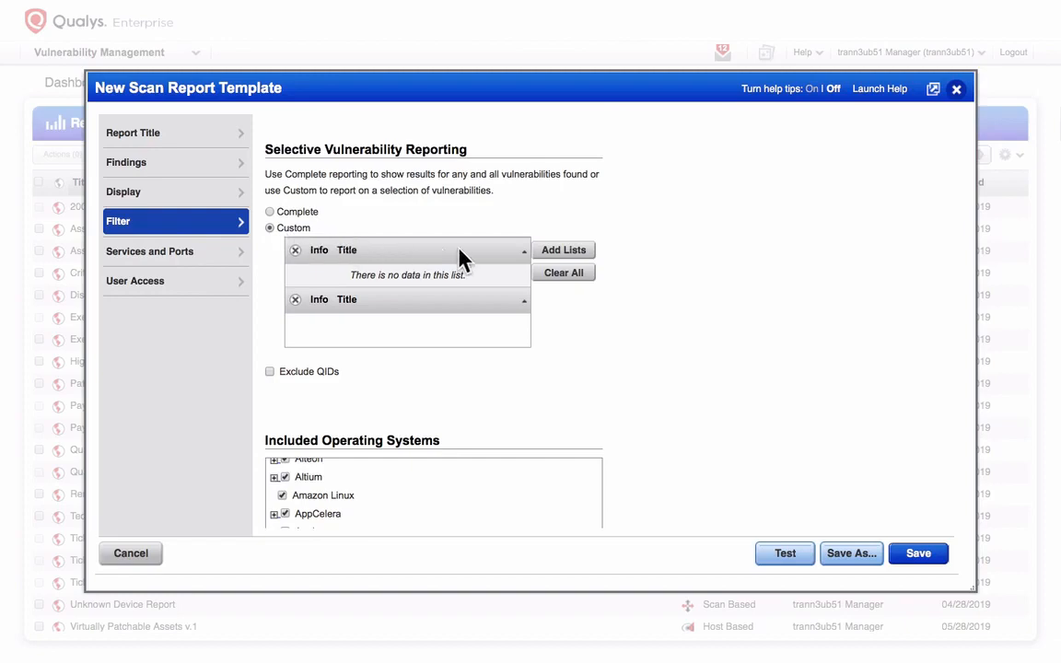
left_click(558, 254)
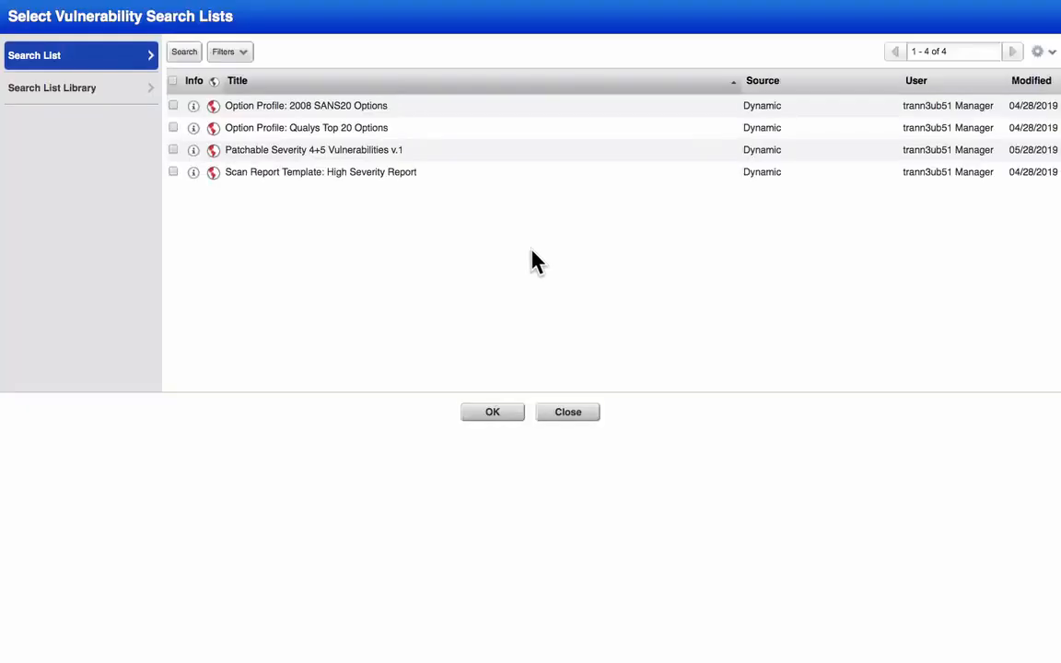
left_click(173, 150)
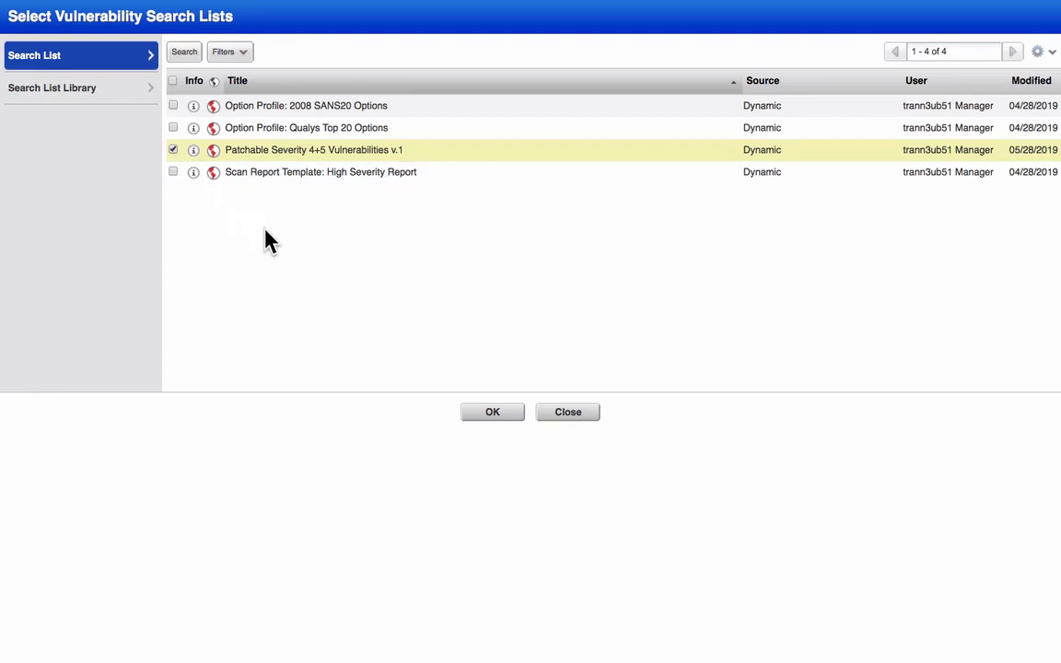
left_click(495, 414)
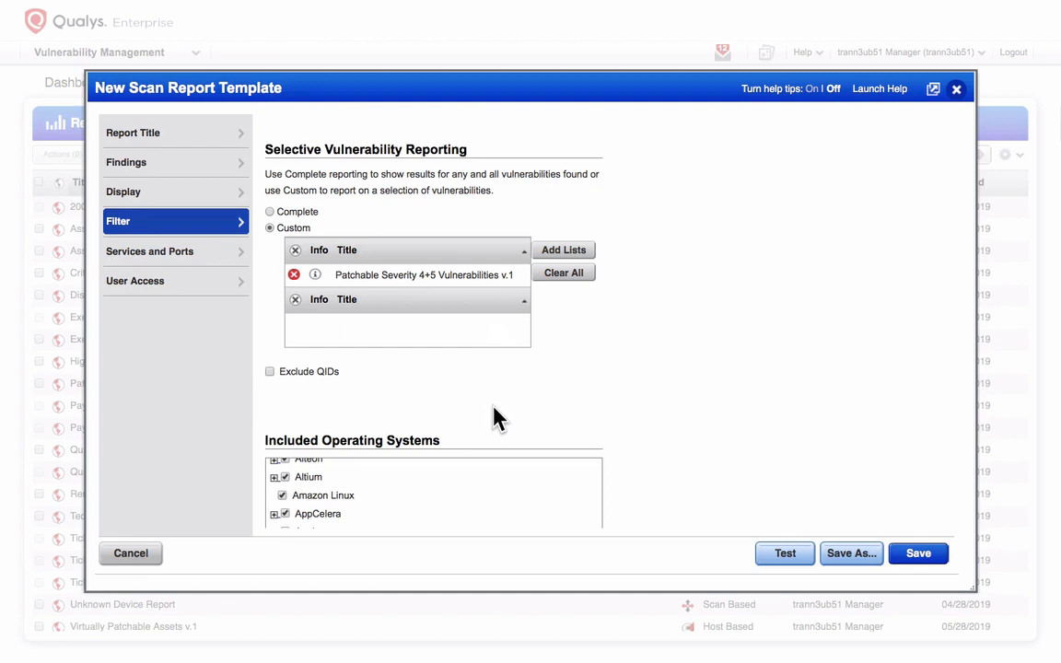
- Exclude the Re-Opened status in the template's vulnerability filters
scroll(494, 419, "down", 10)
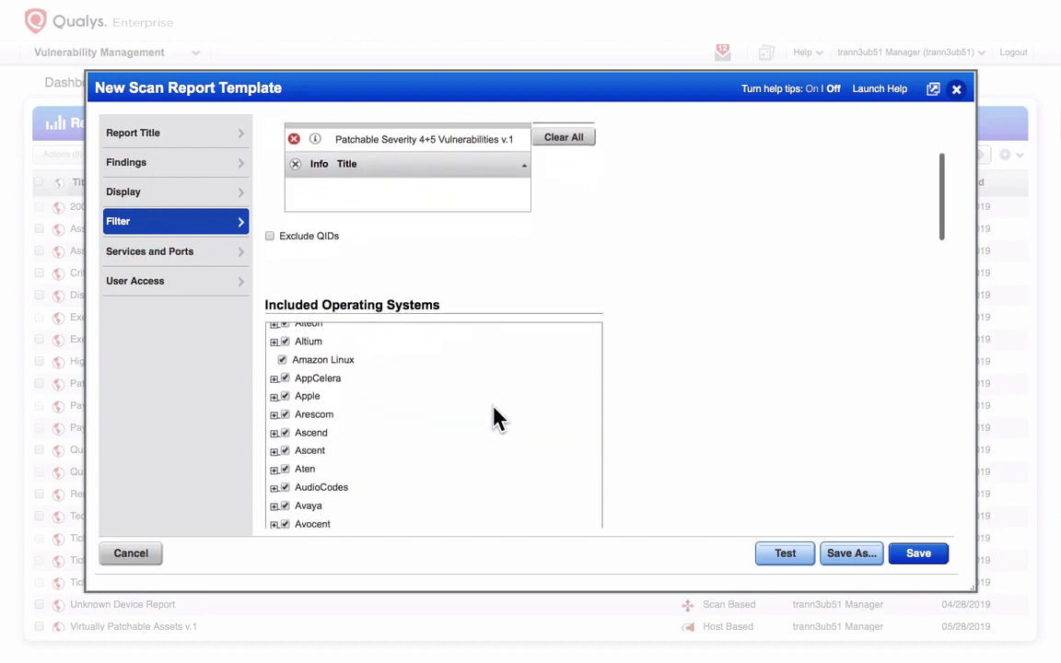
scroll(672, 426, "down", 10)
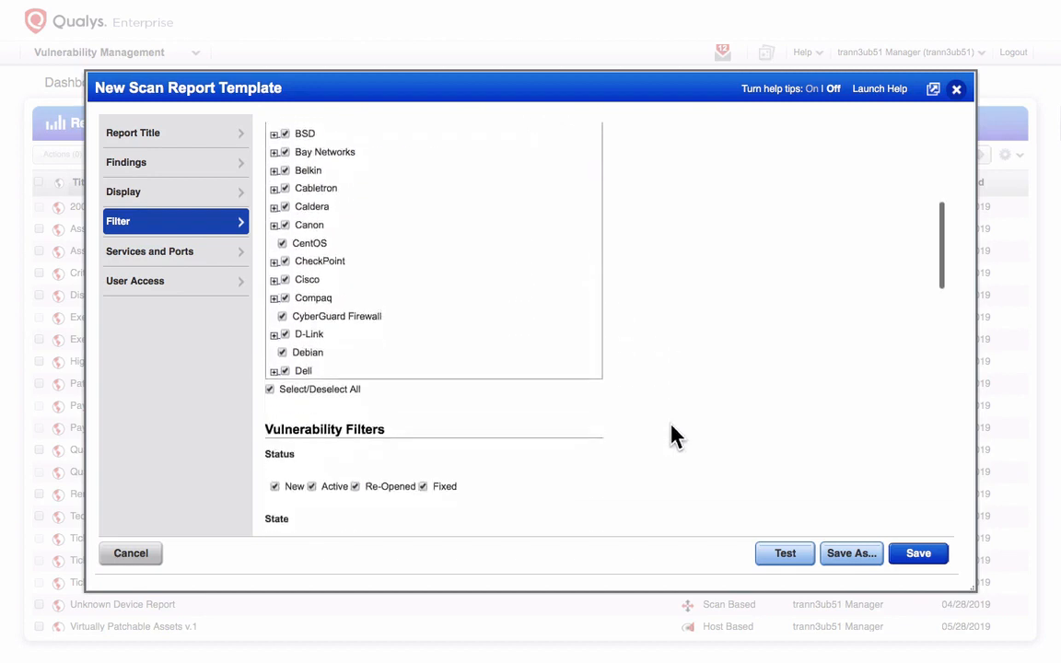
scroll(672, 436, "down", 3)
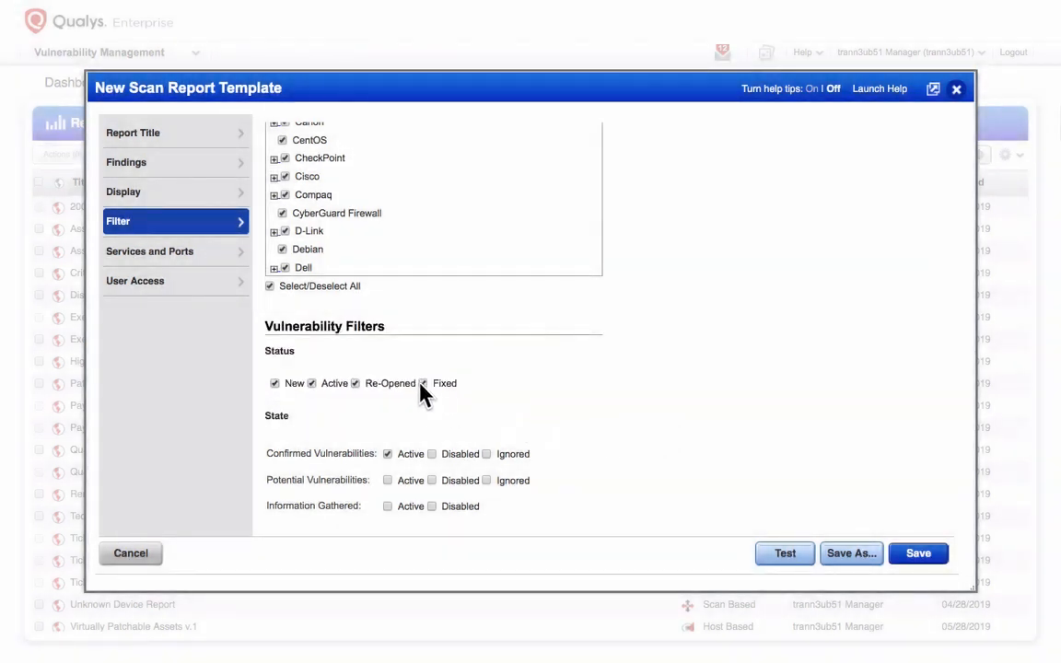
left_click(355, 384)
- Add ActiveSync to the required services and ADDP to the unauthorized services
left_click(221, 267)
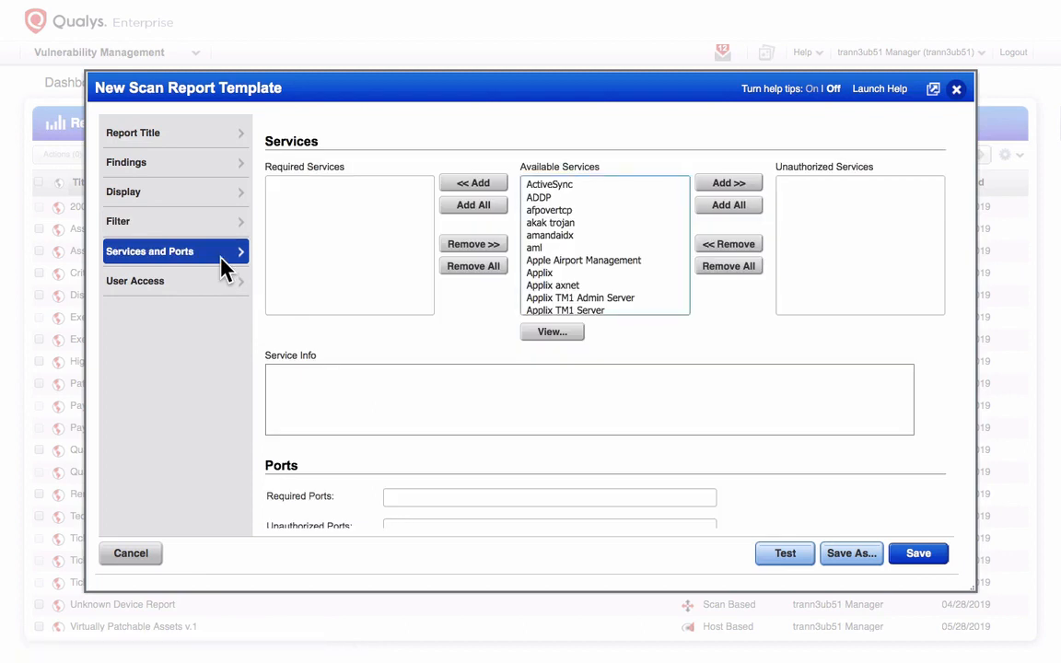
left_click(557, 188)
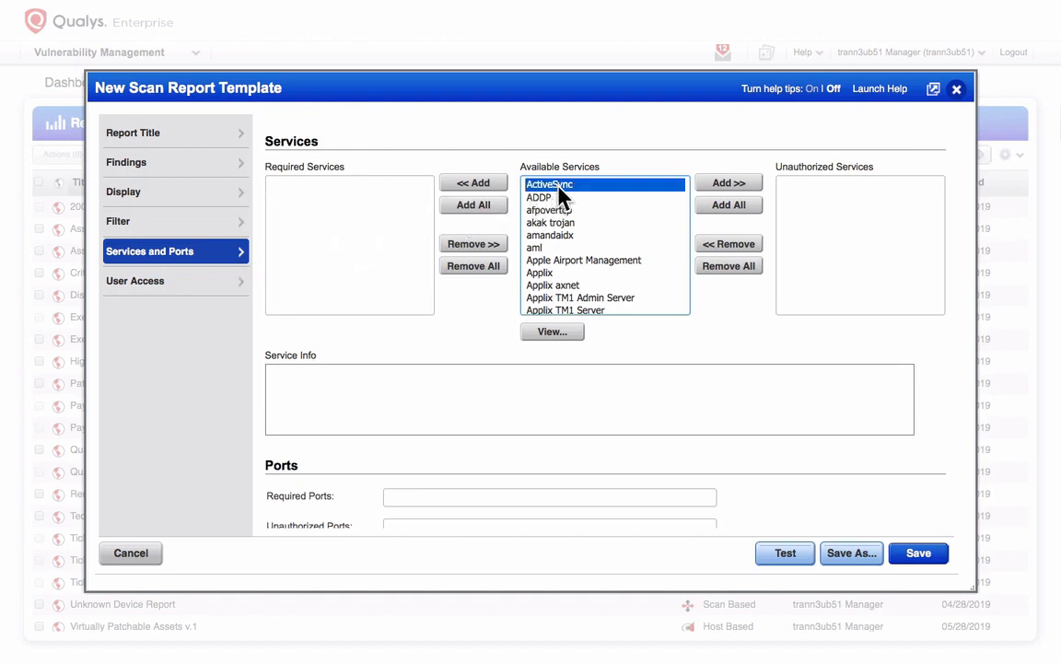
left_click(495, 185)
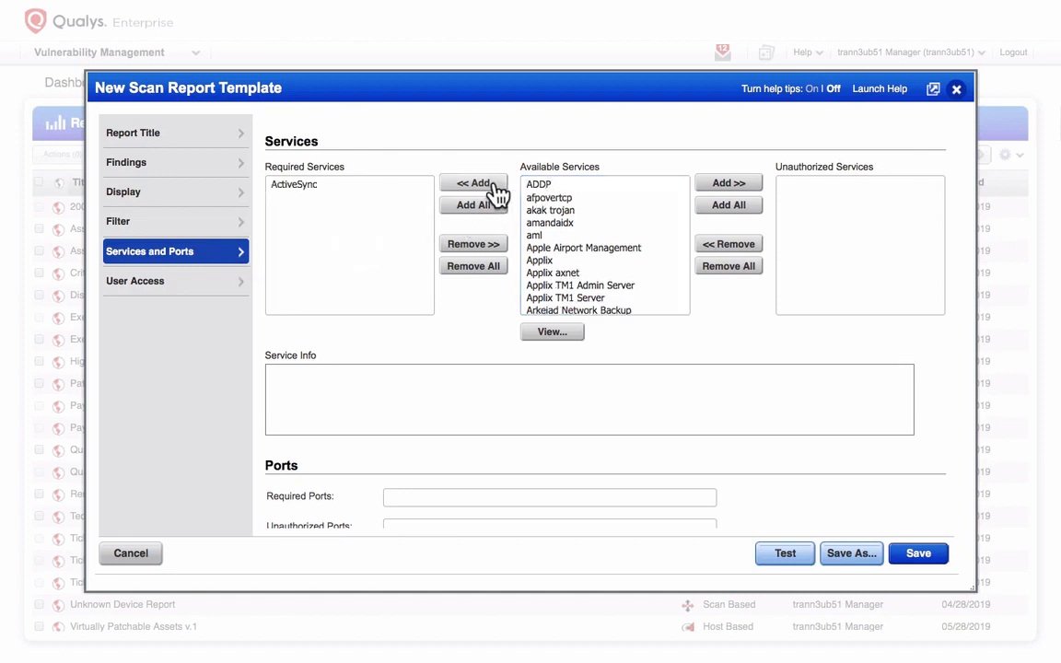
left_click(547, 185)
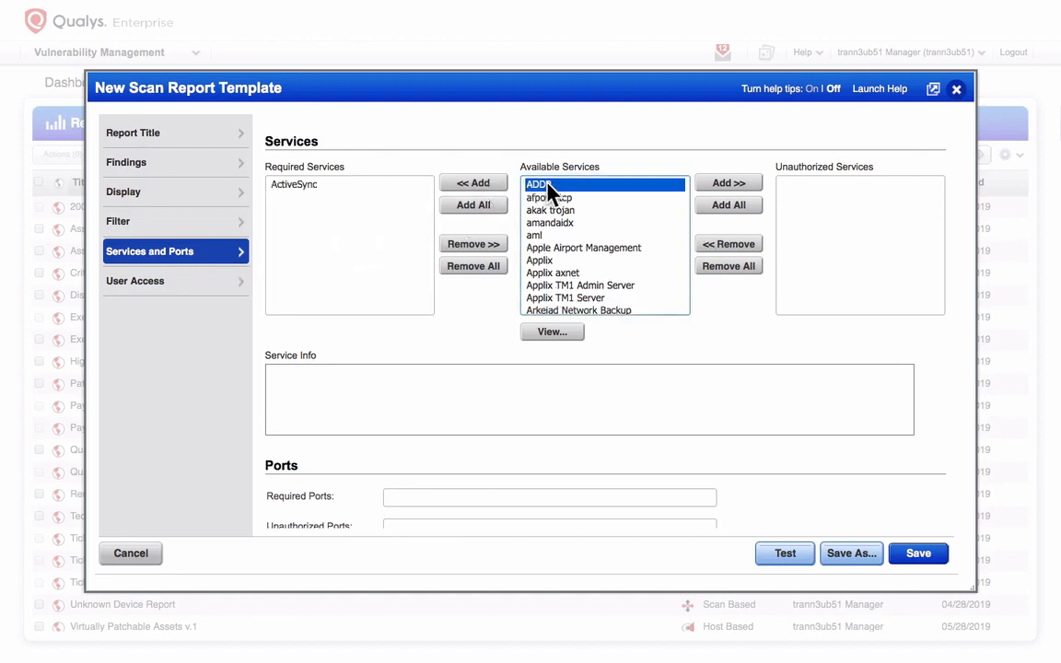
left_click(728, 183)
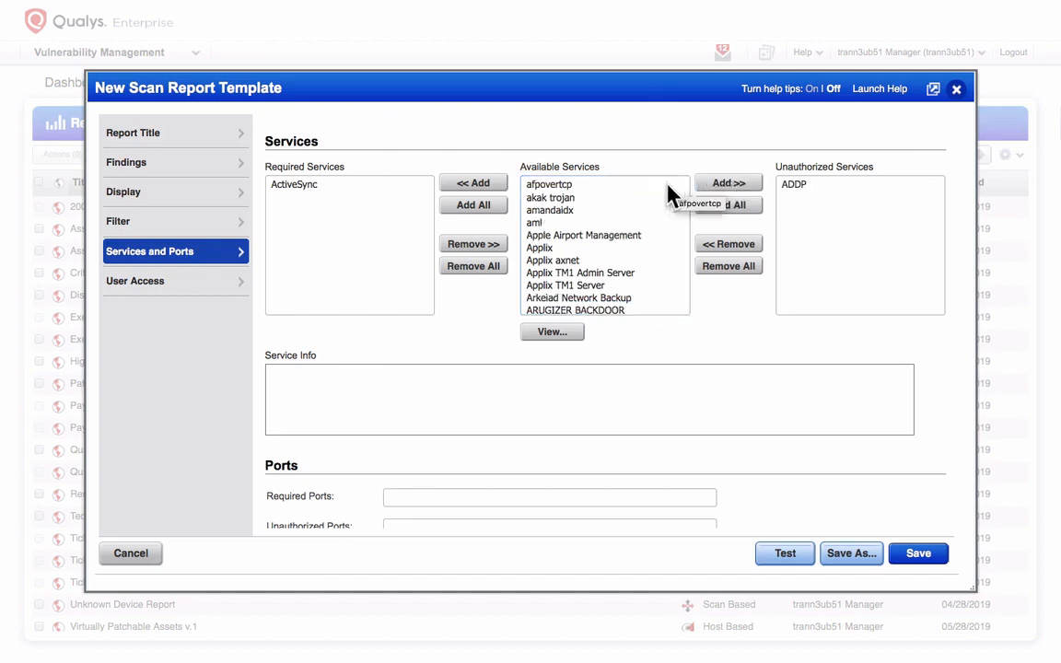
- Grant report access to the two users with the Reader role and save the template
left_click(212, 284)
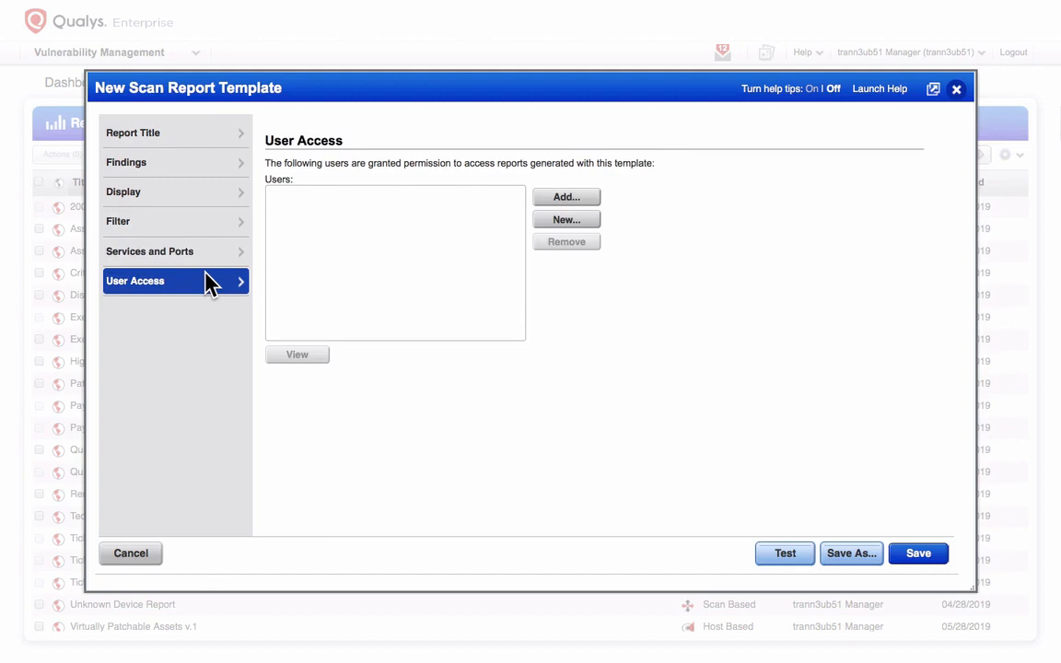
left_click(562, 199)
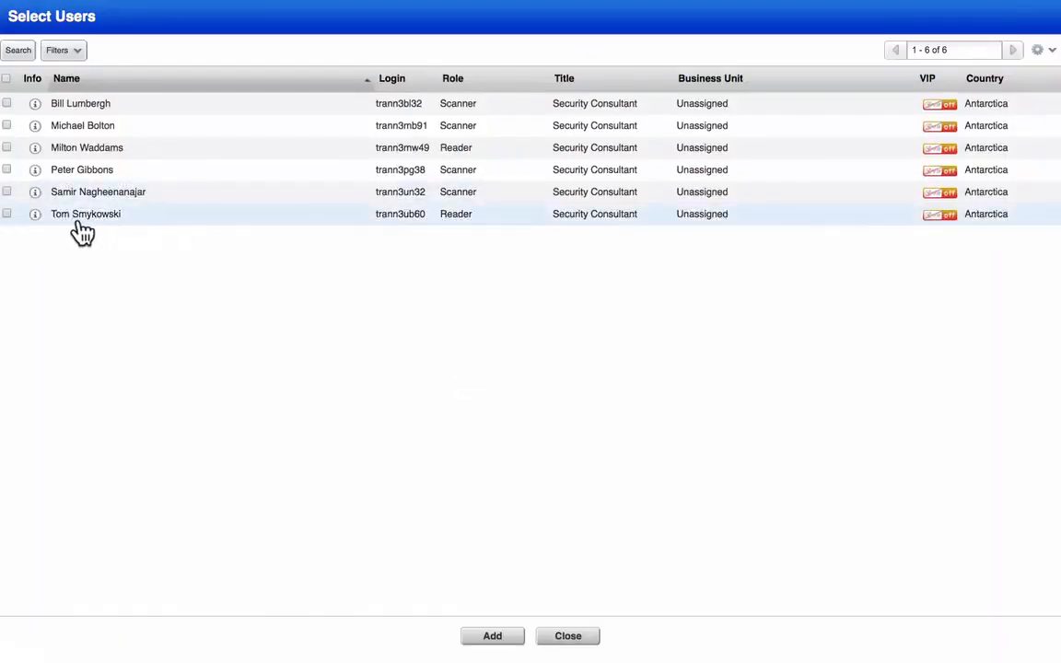
left_click(7, 215)
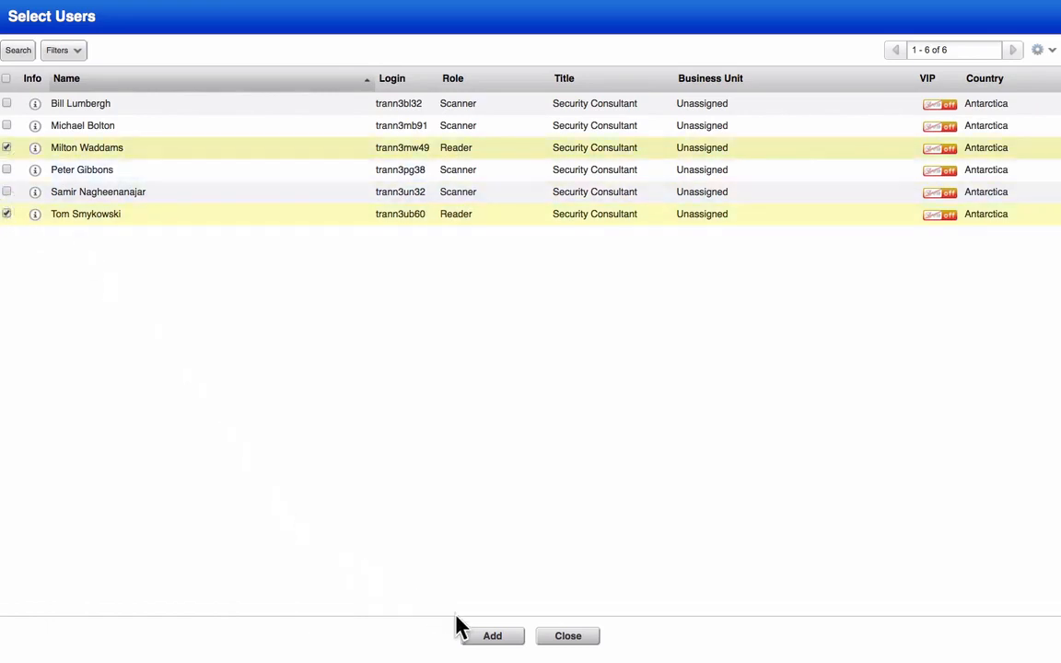
left_click(491, 637)
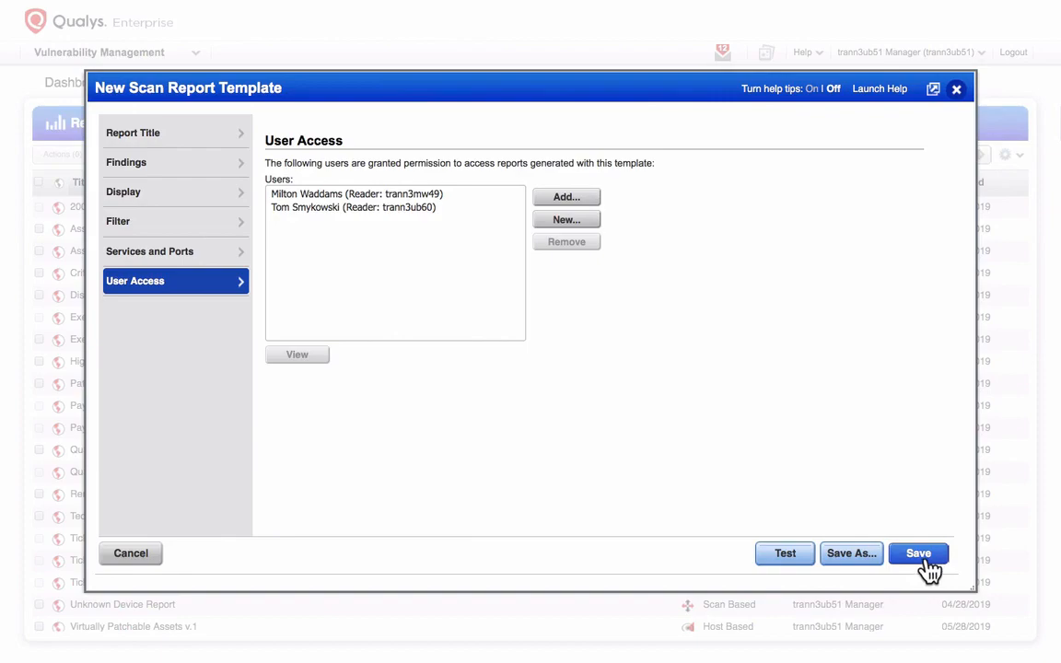
left_click(924, 561)
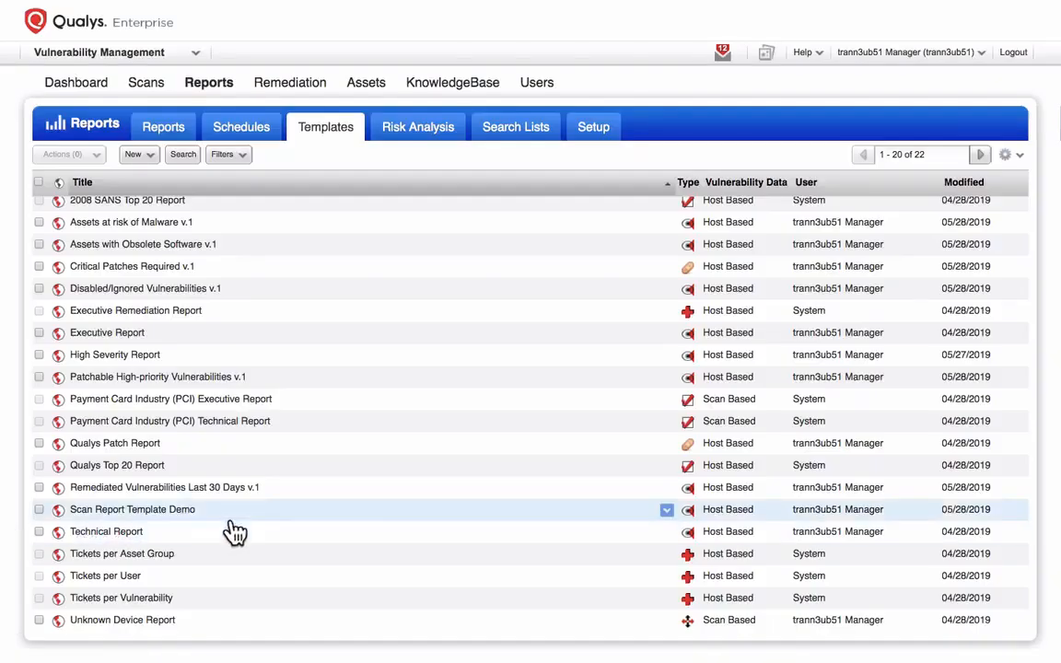
- Open the quick actions for the Scan Report Template Demo template
left_click(665, 509)
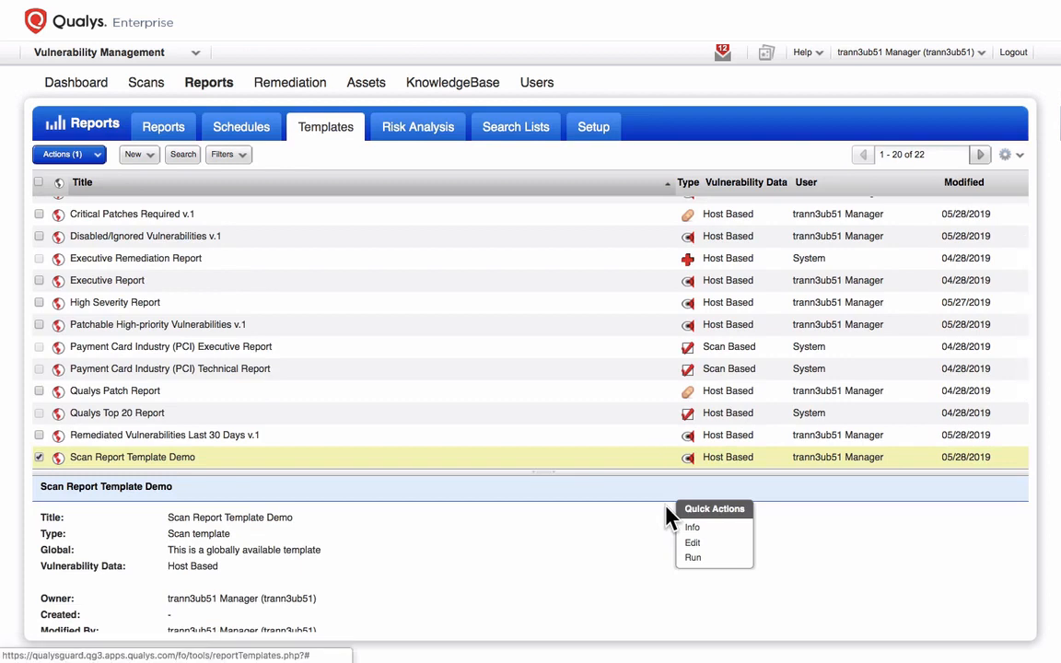